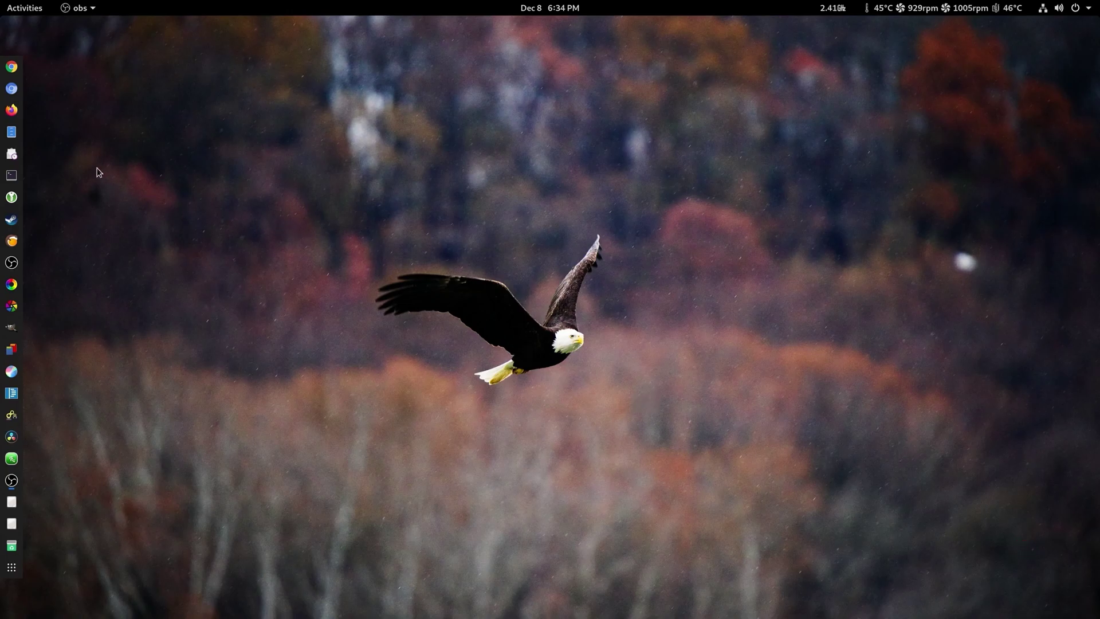
Extract DNGConverter_12_0.exe in Downloads using Extract Here.
{"action": "left_click", "coordinate": [11, 131]}
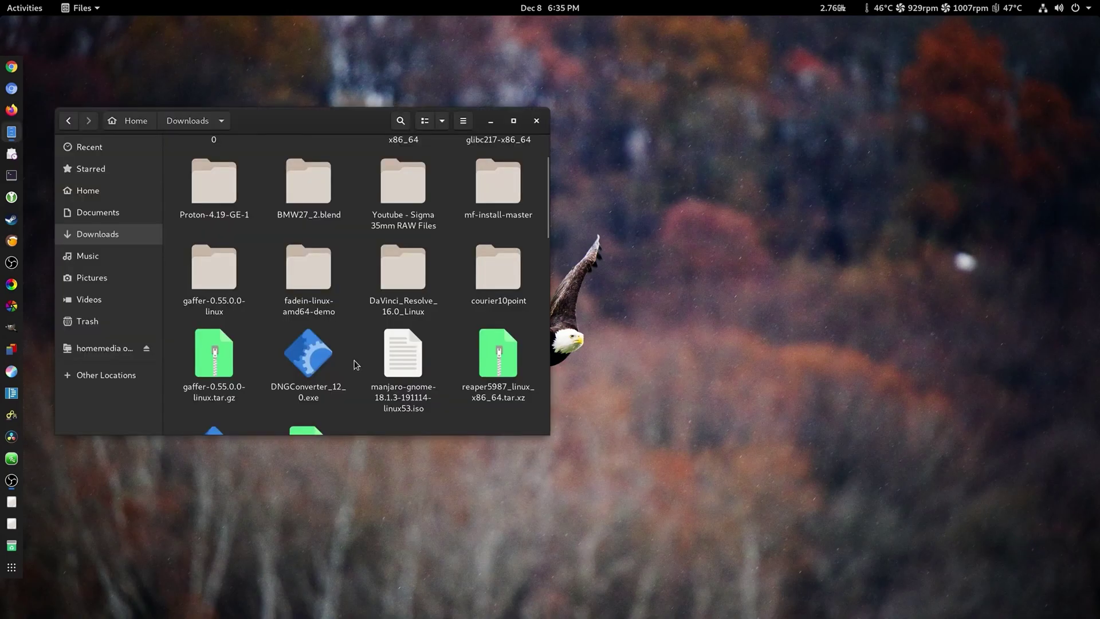
{"action": "right_click", "coordinate": [309, 370]}
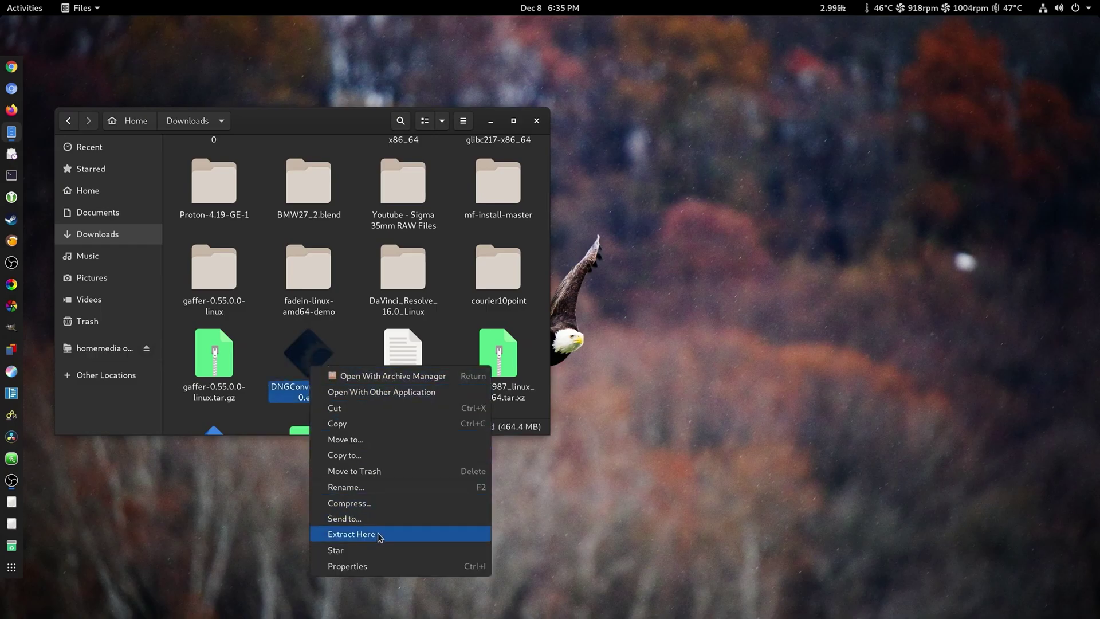
{"action": "left_click", "coordinate": [349, 269]}
{"action": "scroll", "coordinate": [348, 269], "scroll_direction": "up", "scroll_amount": 2}
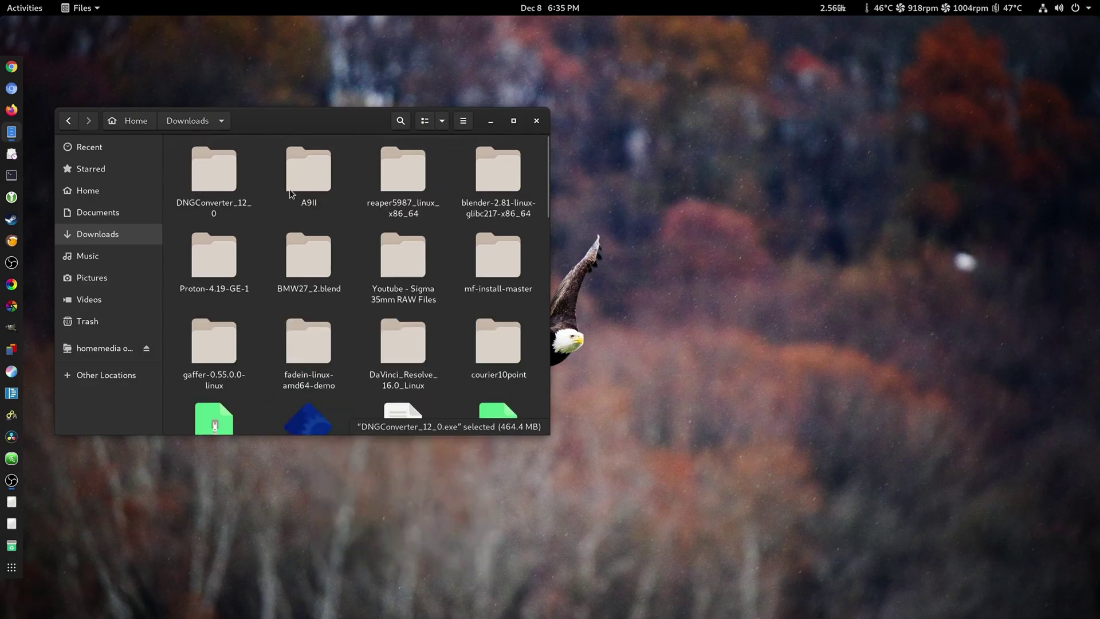
Browse into $APPDATA > Adobe > CameraRaw > LensProfiles > 1.0, then close Files.
{"action": "double_click", "coordinate": [216, 174]}
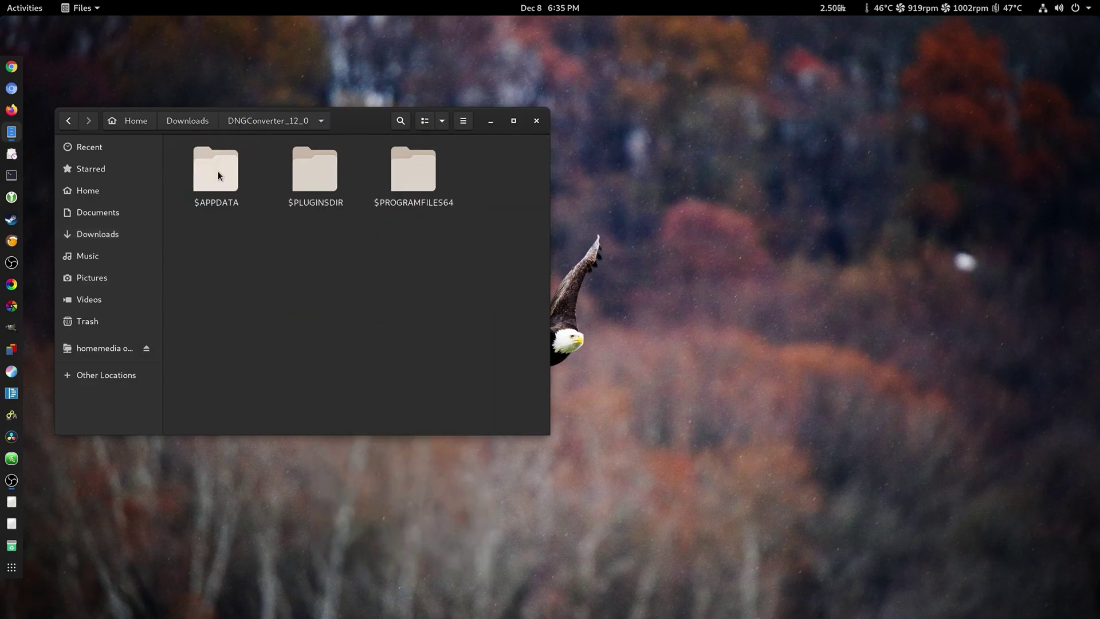
{"action": "double_click", "coordinate": [230, 173]}
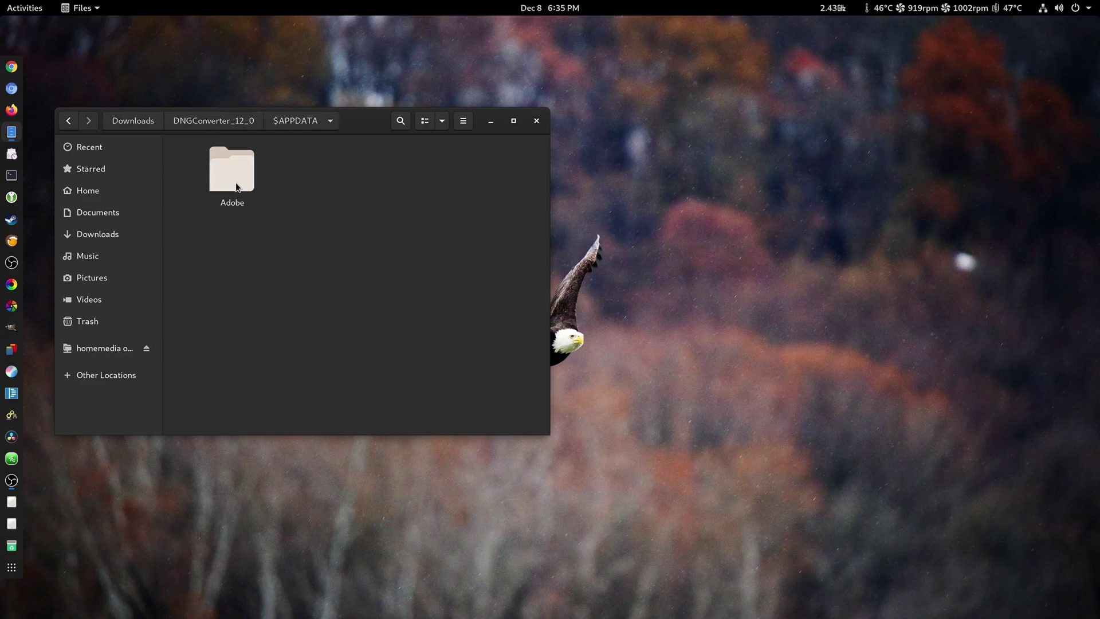
{"action": "left_click", "coordinate": [221, 176]}
{"action": "double_click", "coordinate": [221, 177]}
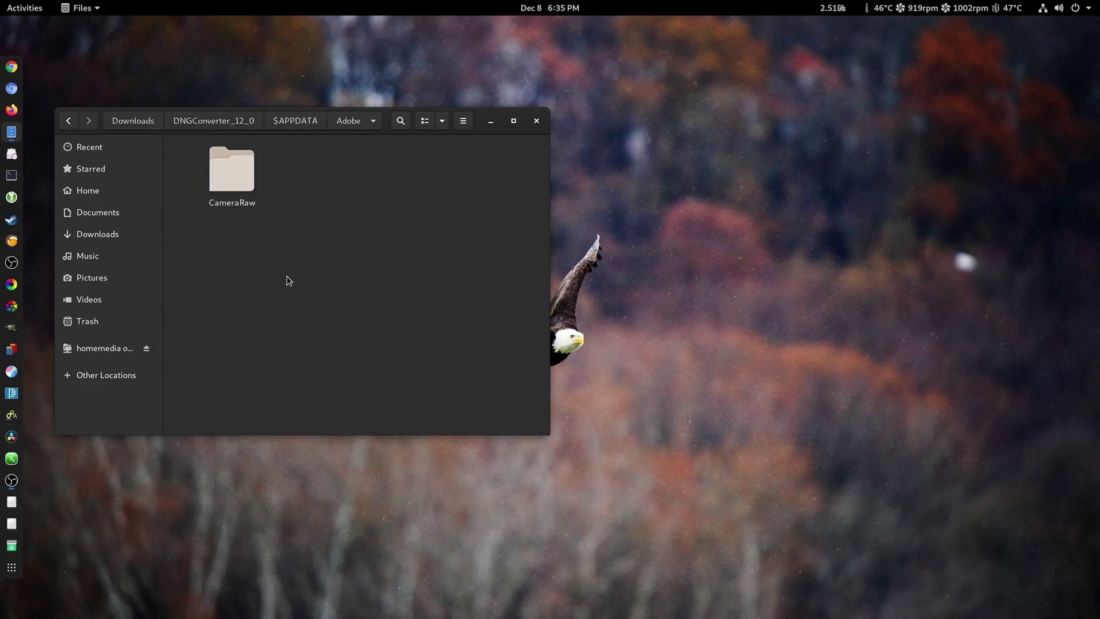
{"action": "double_click", "coordinate": [223, 172]}
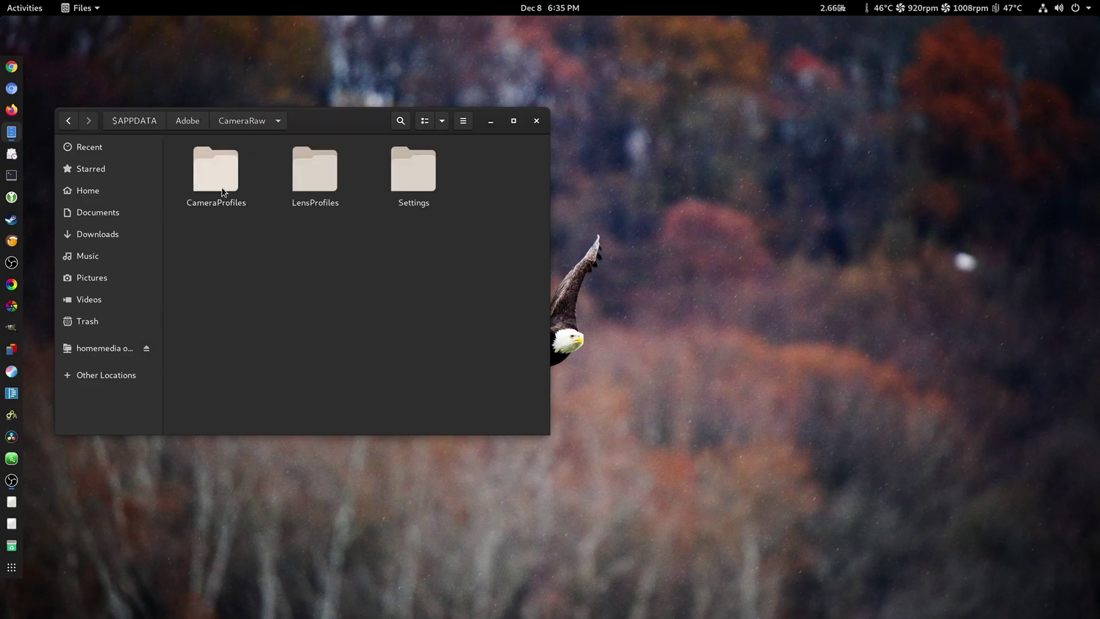
{"action": "double_click", "coordinate": [318, 194]}
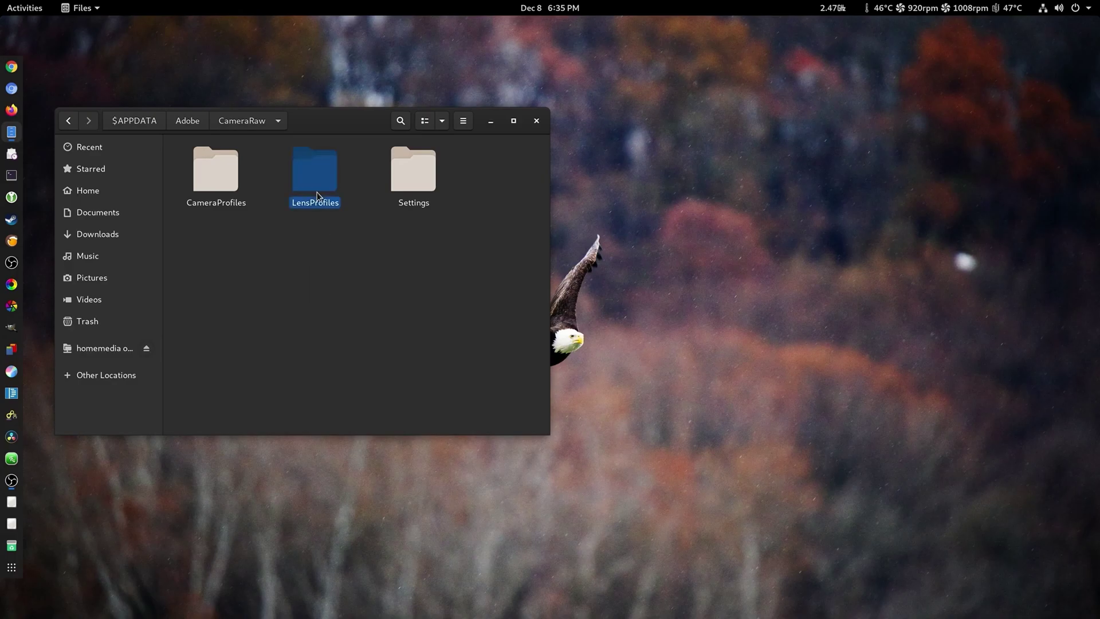
{"action": "double_click", "coordinate": [236, 188]}
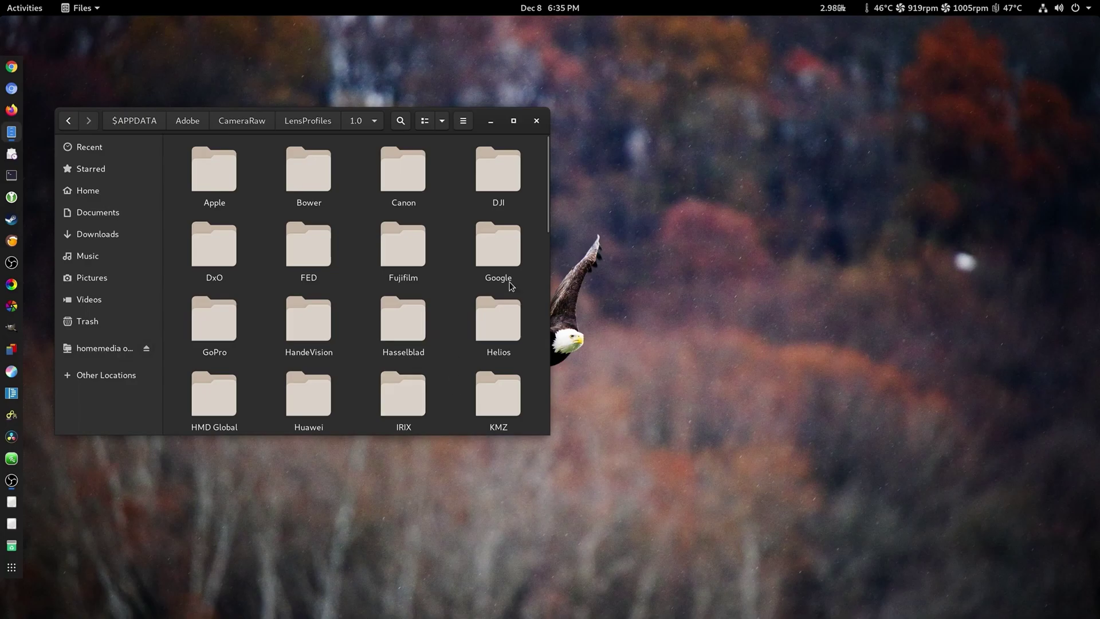
{"action": "left_click", "coordinate": [535, 122]}
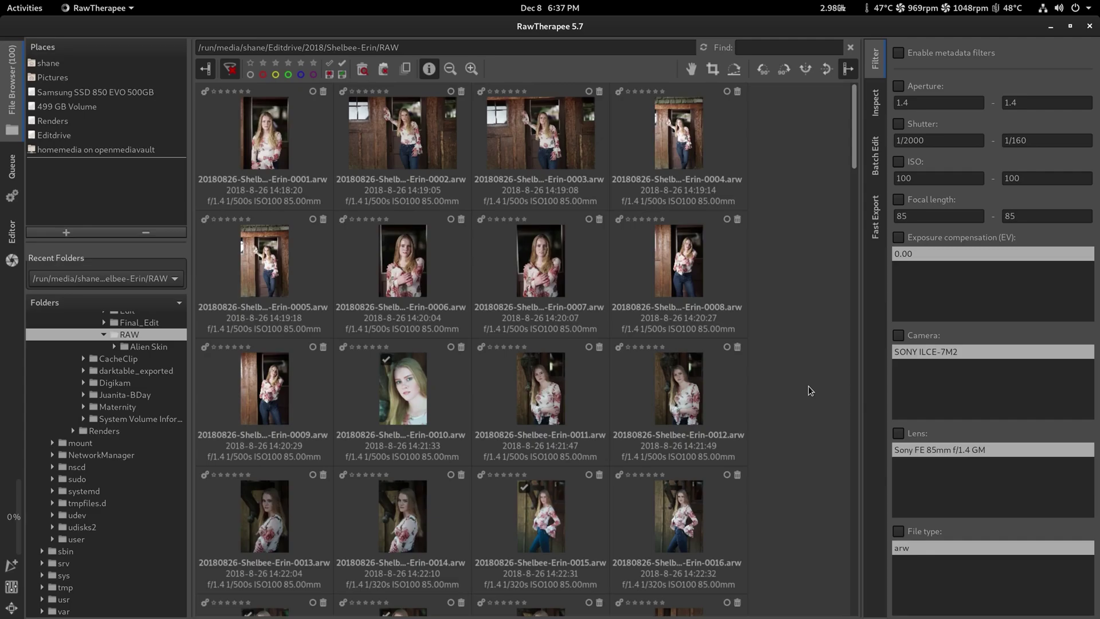
{"action": "scroll", "coordinate": [806, 402], "scroll_direction": "down", "scroll_amount": 1}
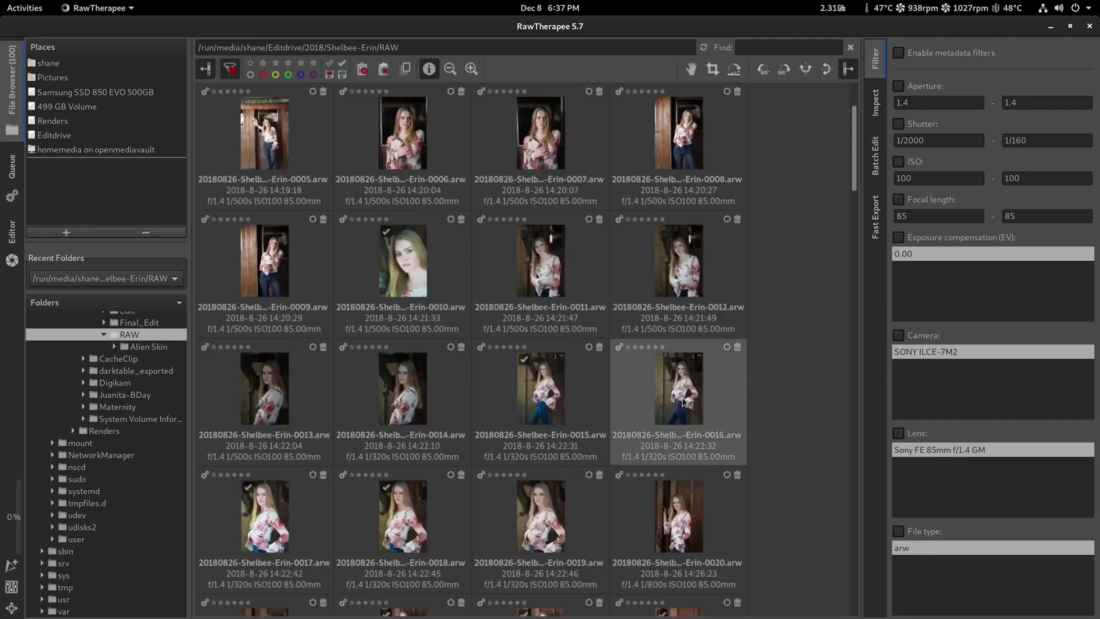
{"action": "double_click", "coordinate": [683, 401]}
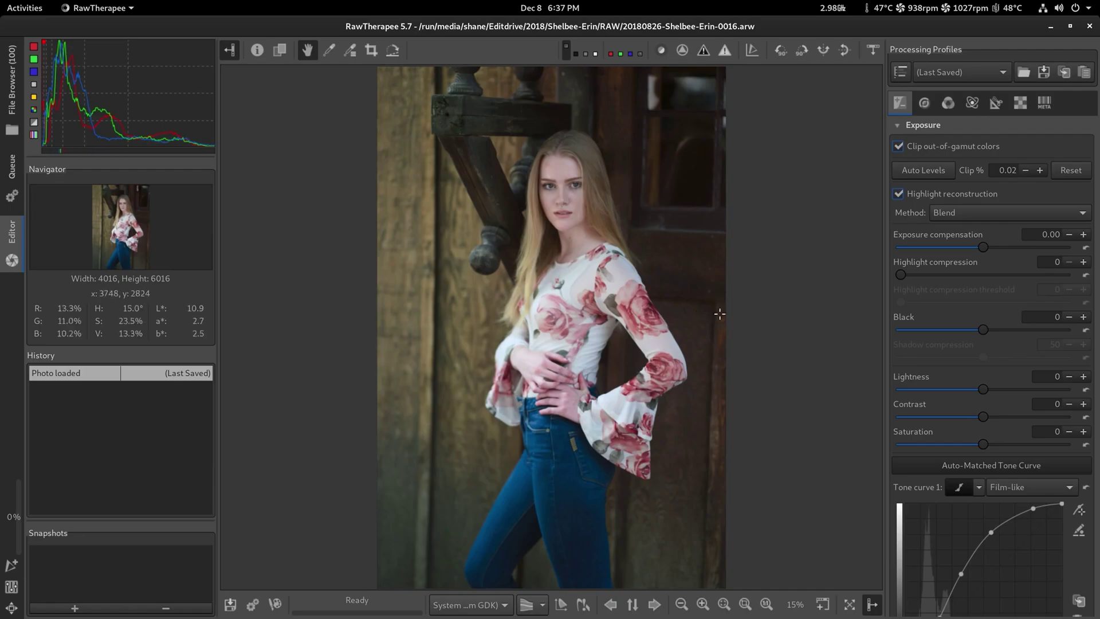
Expand Profiled Lens Correction under Transform and briefly view the photo's camera and lens info.
{"action": "left_click", "coordinate": [997, 106]}
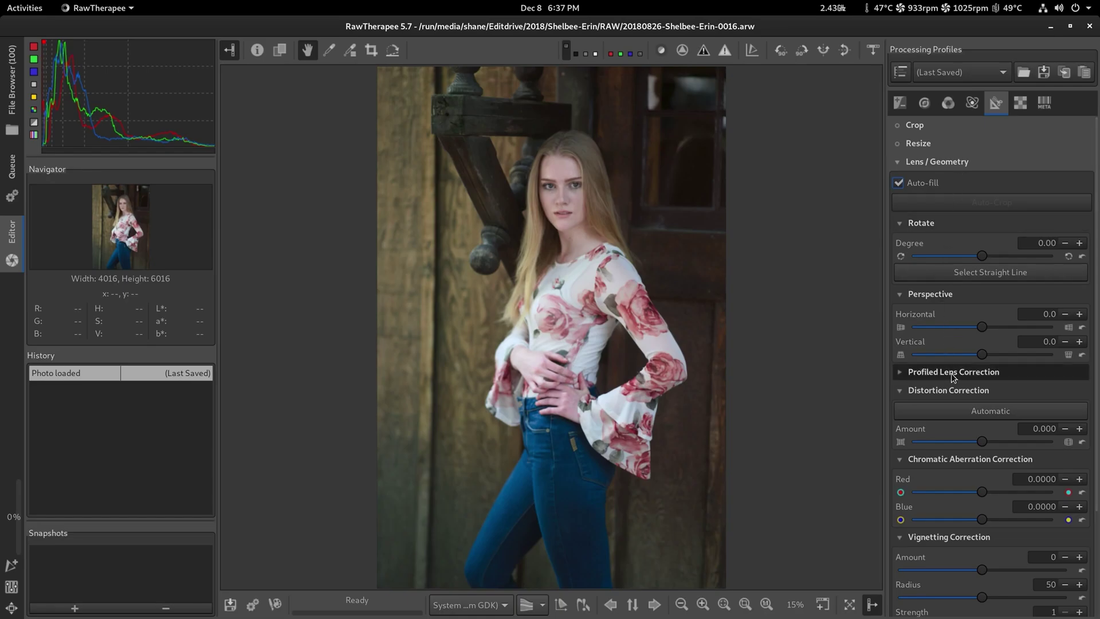
{"action": "left_click", "coordinate": [901, 375]}
{"action": "scroll", "coordinate": [989, 400], "scroll_direction": "down", "scroll_amount": 1}
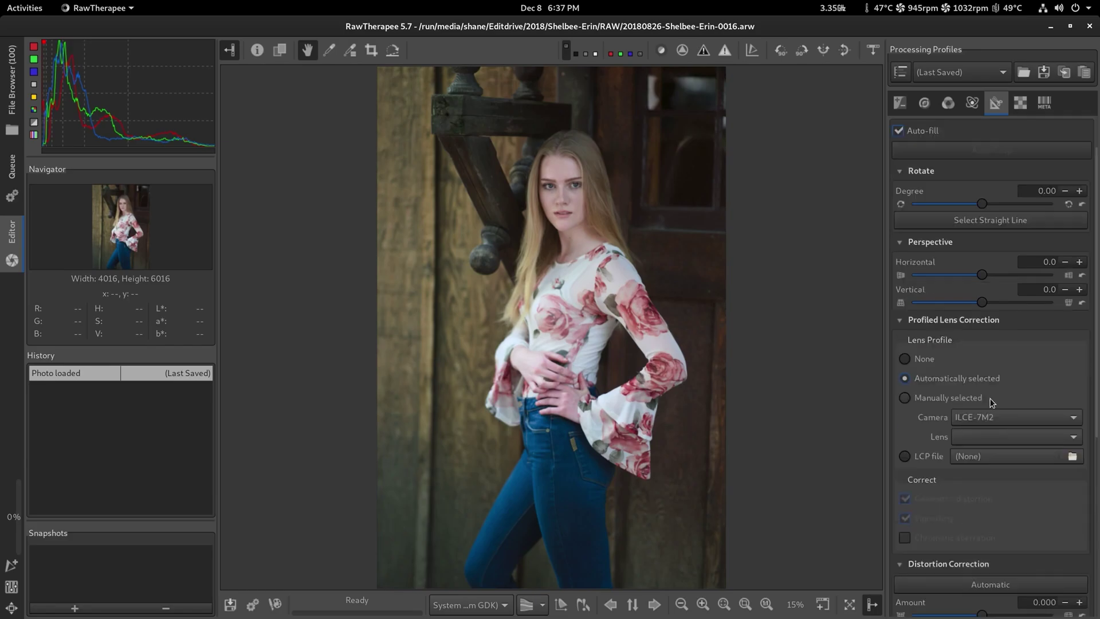
{"action": "scroll", "coordinate": [948, 387], "scroll_direction": "down", "scroll_amount": 1}
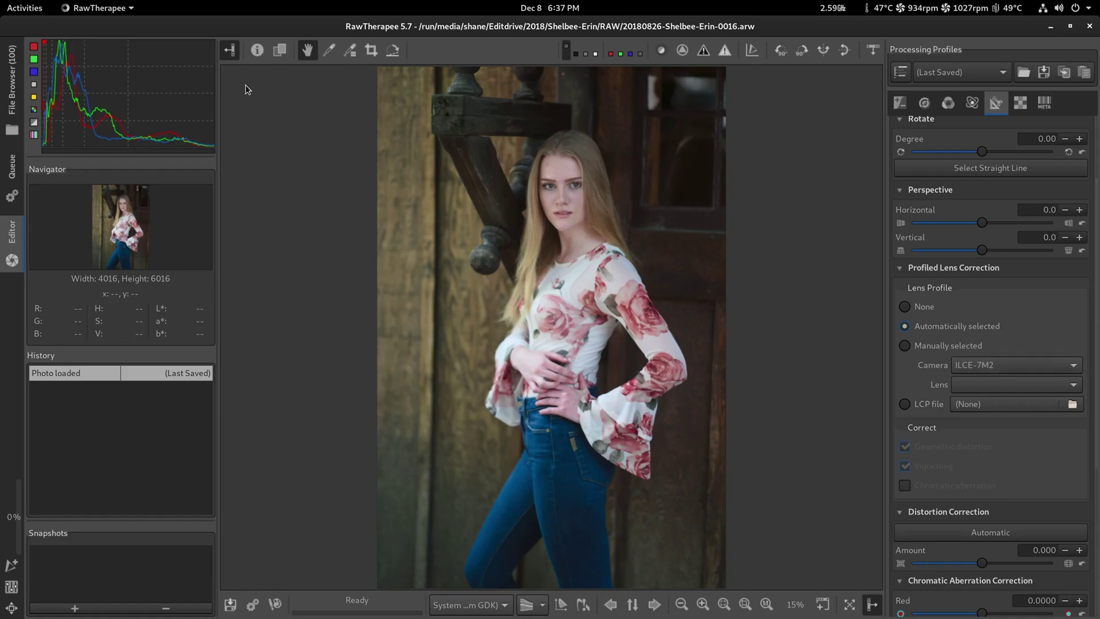
{"action": "left_click", "coordinate": [257, 50]}
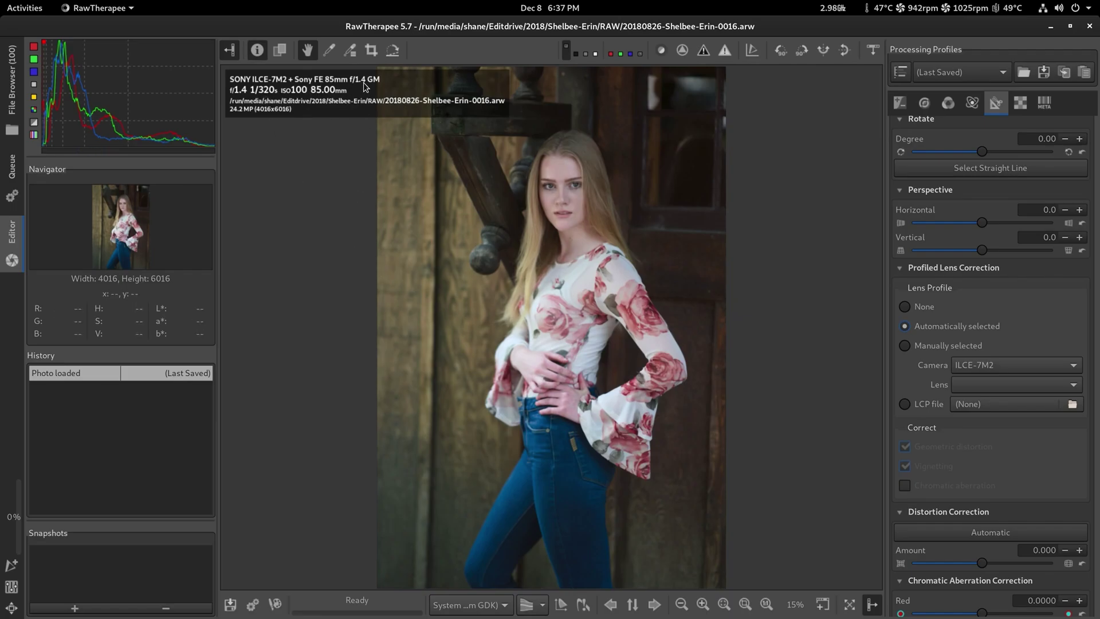
{"action": "left_click", "coordinate": [256, 54]}
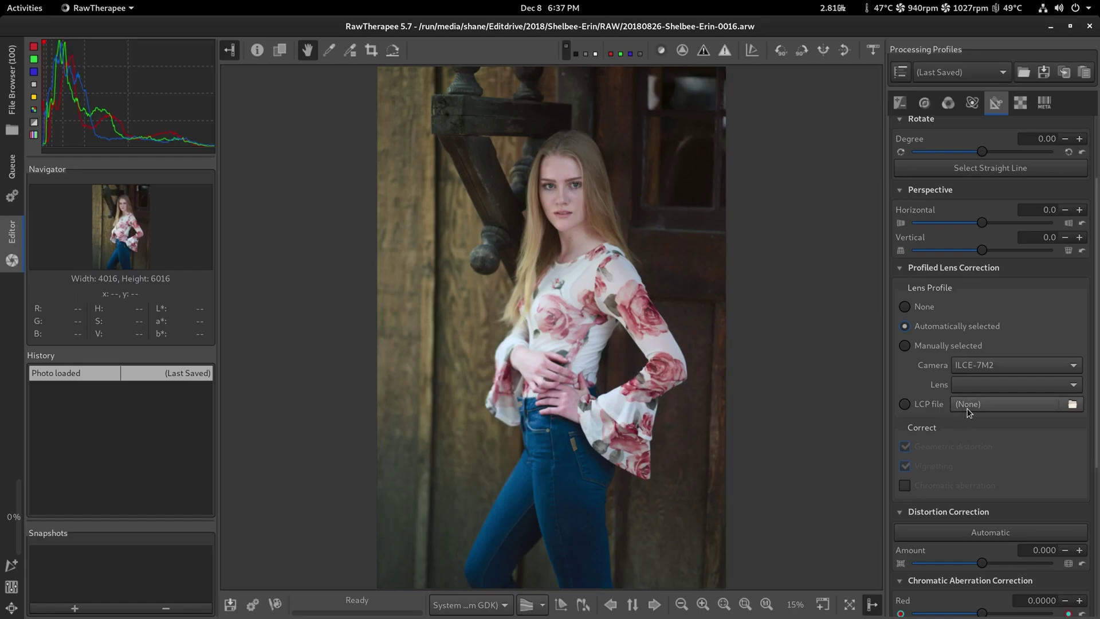
Use LCP file as the source and load SONY FE 85mm f1.4 GM .lcp from Adobe's Sony profiles.
{"action": "left_click", "coordinate": [904, 404]}
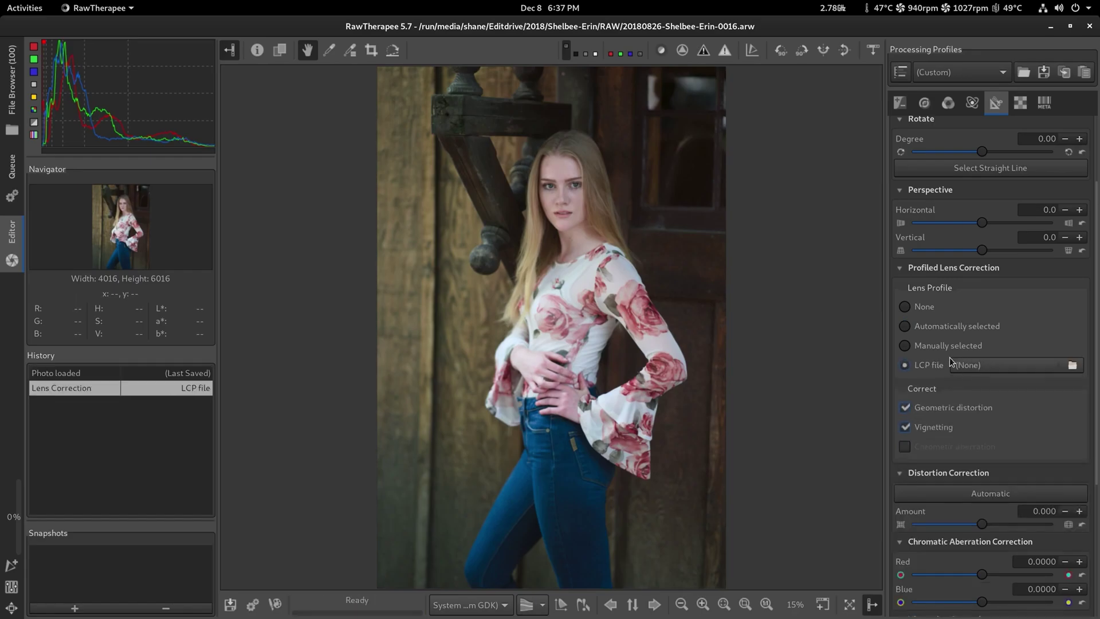
{"action": "left_click", "coordinate": [1071, 366]}
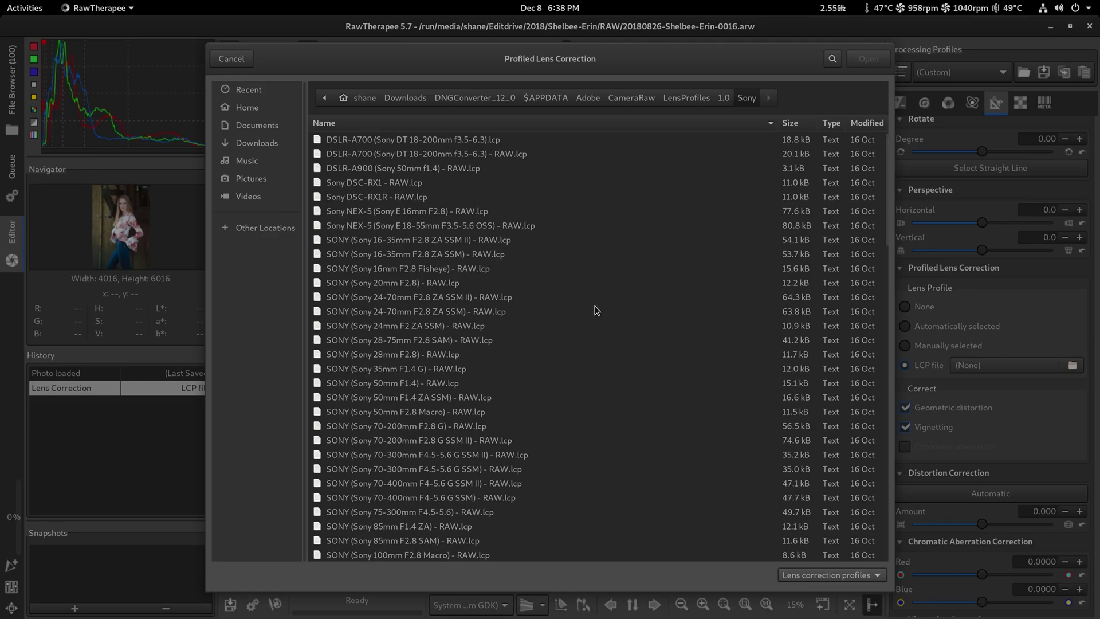
{"action": "left_click", "coordinate": [475, 98]}
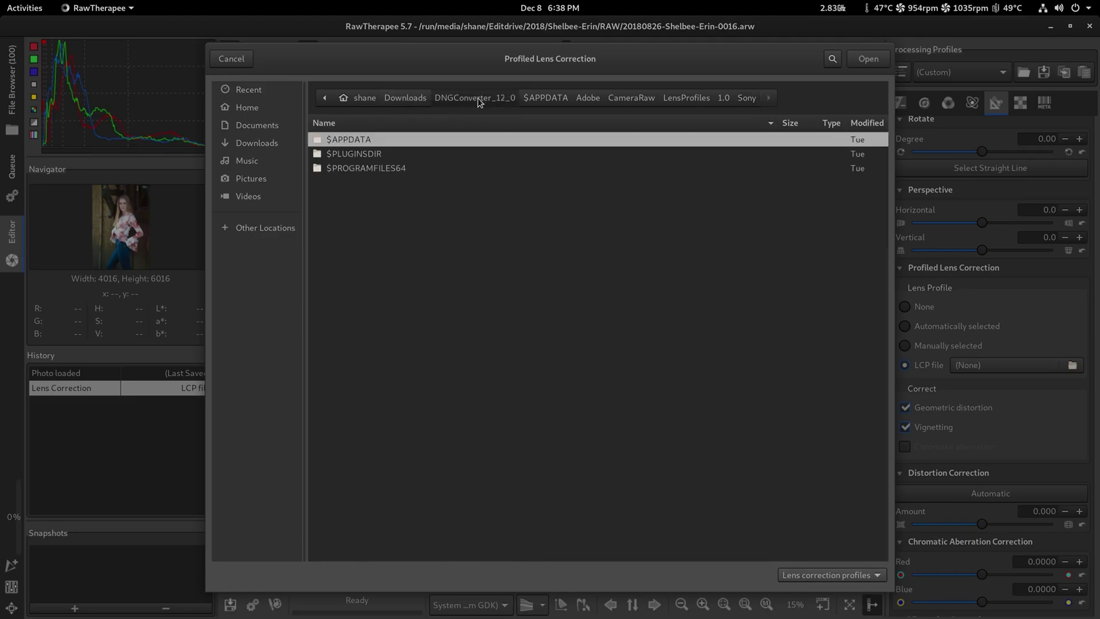
{"action": "left_click", "coordinate": [542, 98]}
{"action": "left_click", "coordinate": [593, 101]}
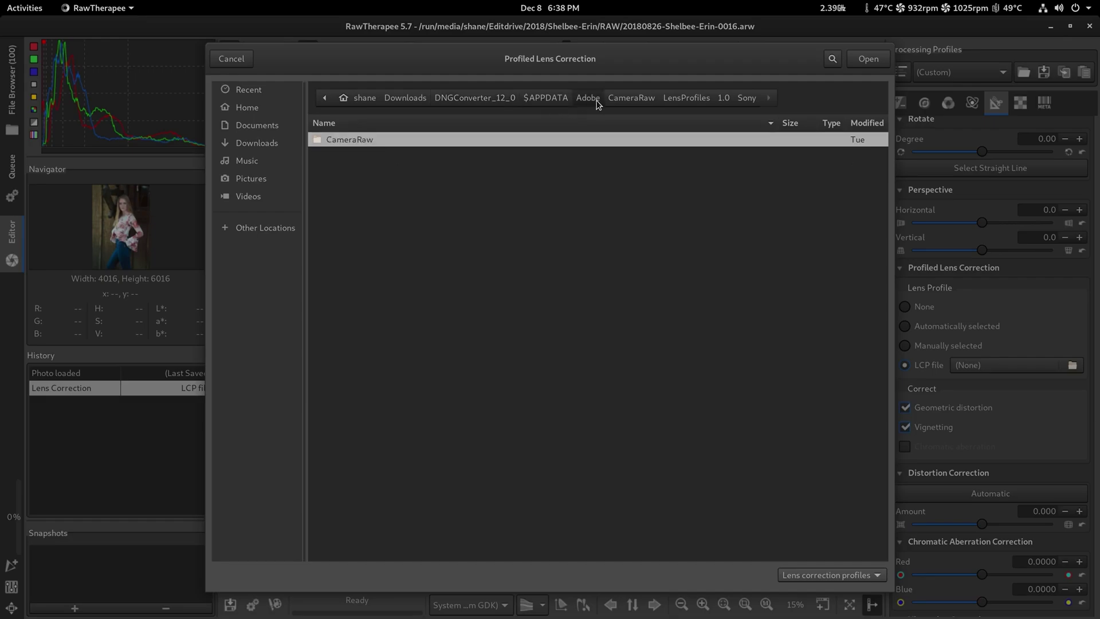
{"action": "left_click", "coordinate": [679, 100]}
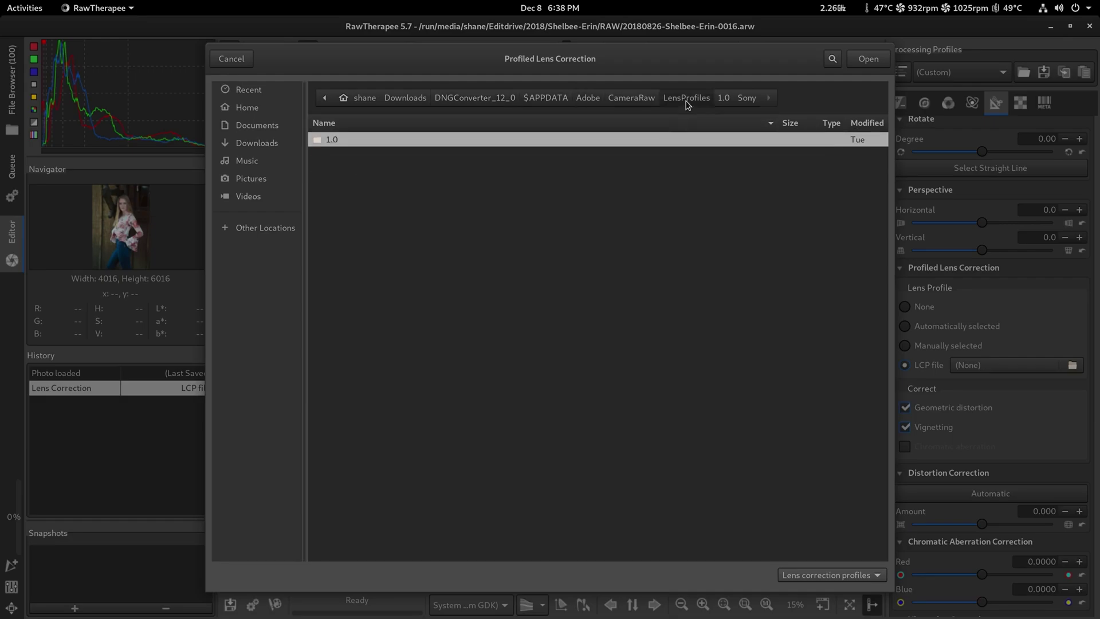
{"action": "left_click", "coordinate": [721, 102]}
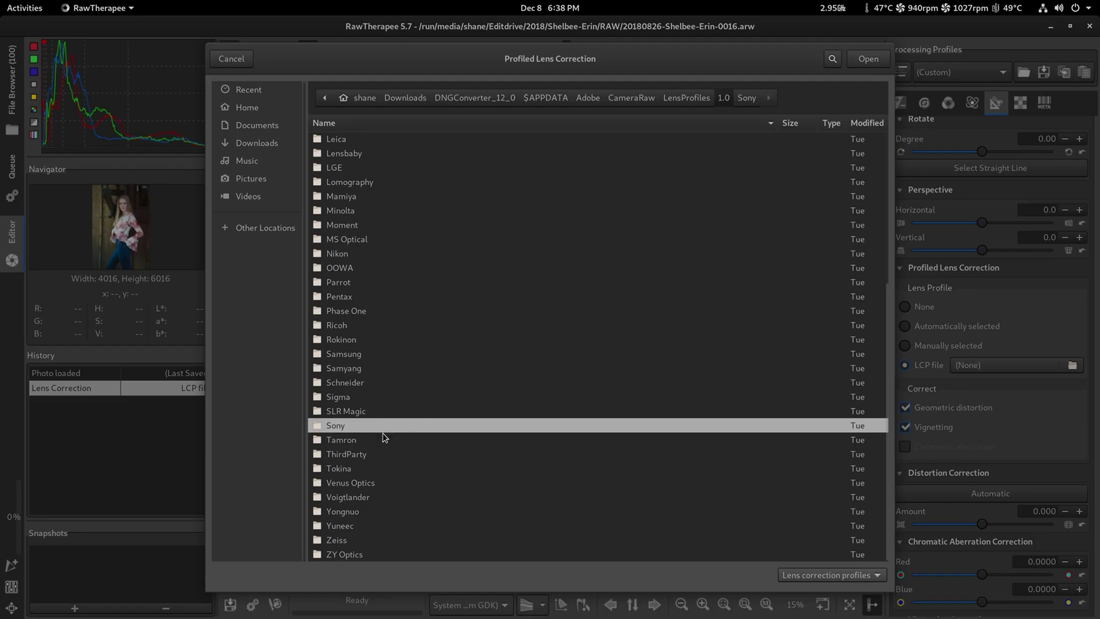
{"action": "double_click", "coordinate": [341, 426]}
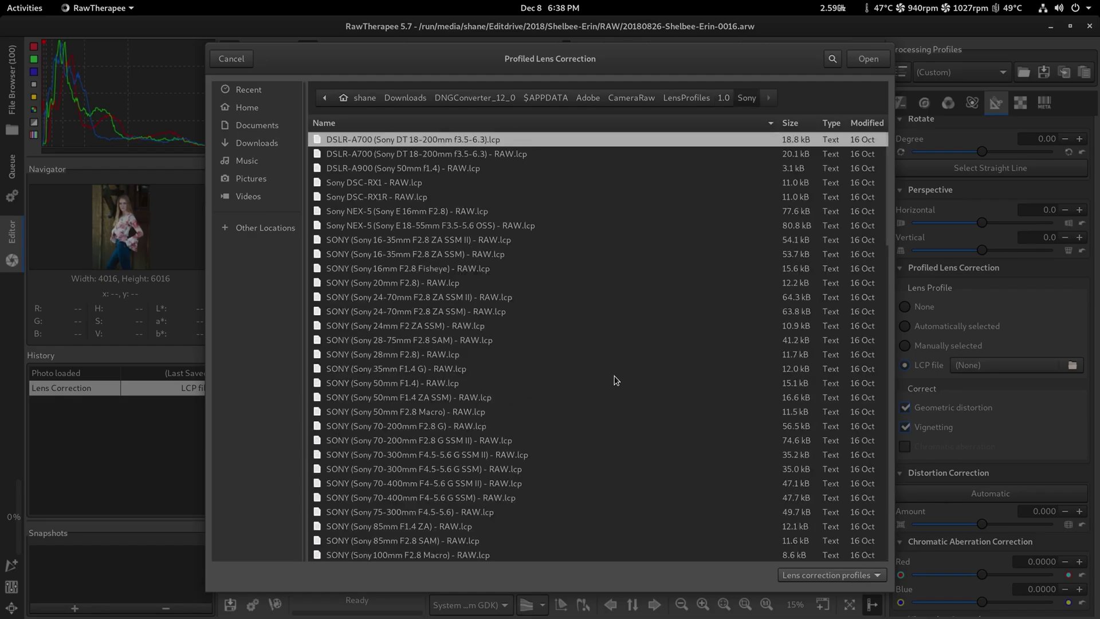
{"action": "scroll", "coordinate": [527, 237], "scroll_direction": "down", "scroll_amount": 4}
{"action": "scroll", "coordinate": [521, 237], "scroll_direction": "down", "scroll_amount": 3}
{"action": "scroll", "coordinate": [523, 236], "scroll_direction": "down", "scroll_amount": 3}
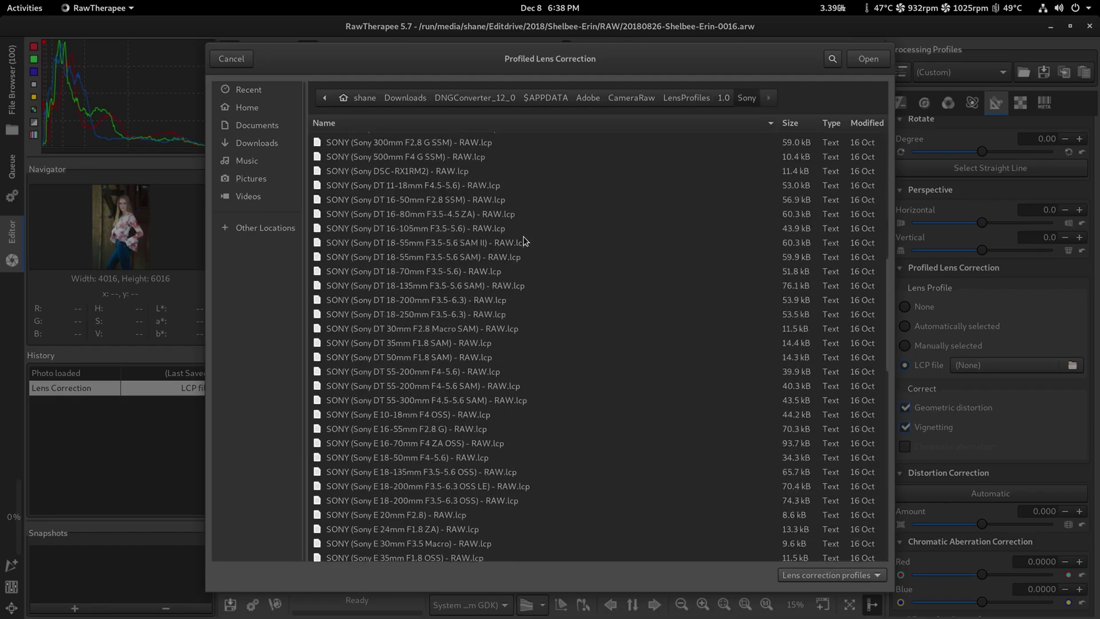
{"action": "scroll", "coordinate": [524, 236], "scroll_direction": "down", "scroll_amount": 3}
{"action": "scroll", "coordinate": [525, 241], "scroll_direction": "down", "scroll_amount": 1}
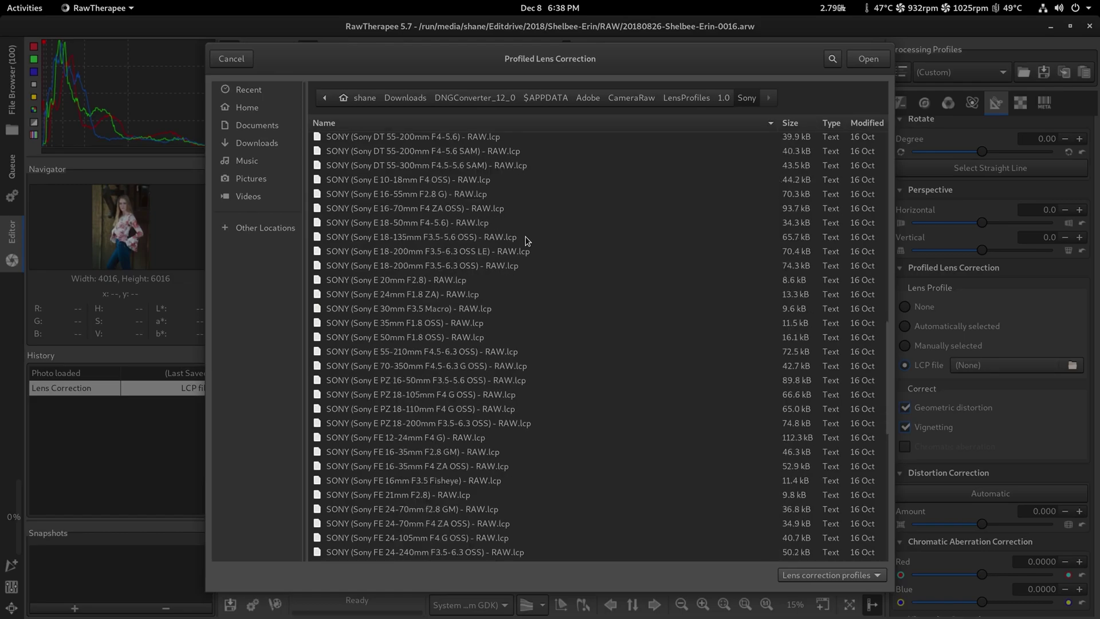
{"action": "scroll", "coordinate": [517, 278], "scroll_direction": "down", "scroll_amount": 2}
{"action": "scroll", "coordinate": [513, 281], "scroll_direction": "down", "scroll_amount": 3}
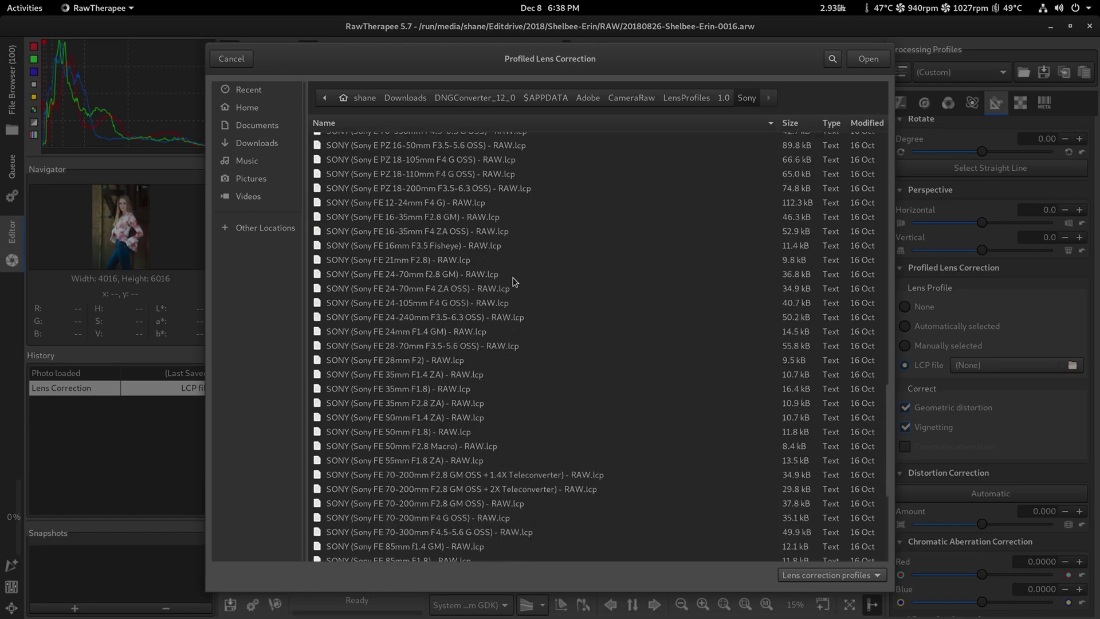
{"action": "scroll", "coordinate": [514, 280], "scroll_direction": "down", "scroll_amount": 1}
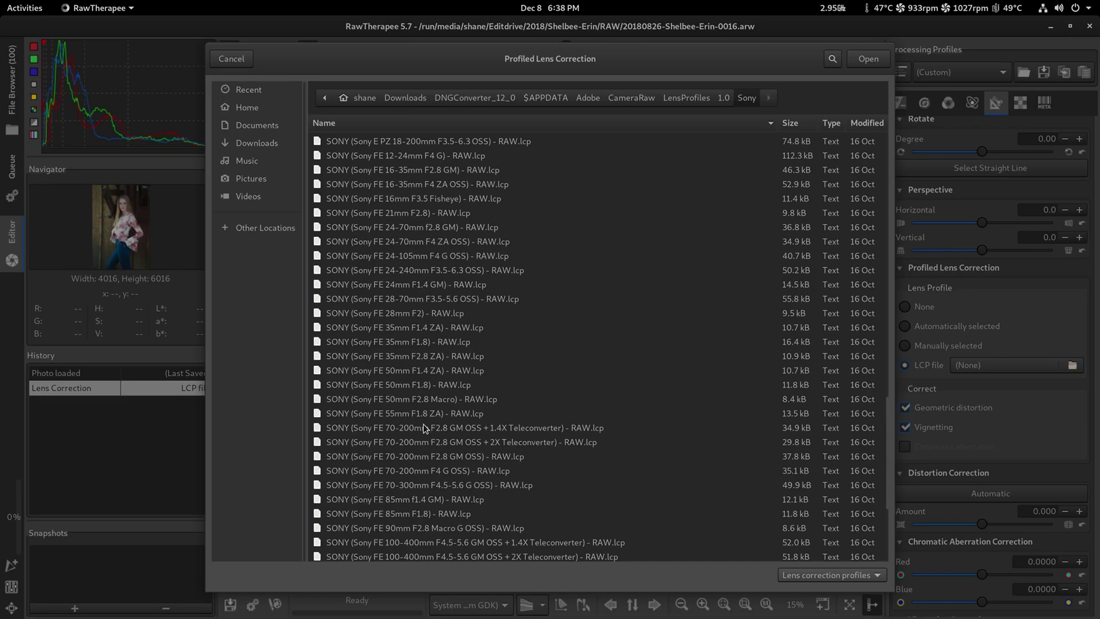
{"action": "scroll", "coordinate": [478, 388], "scroll_direction": "down", "scroll_amount": 1}
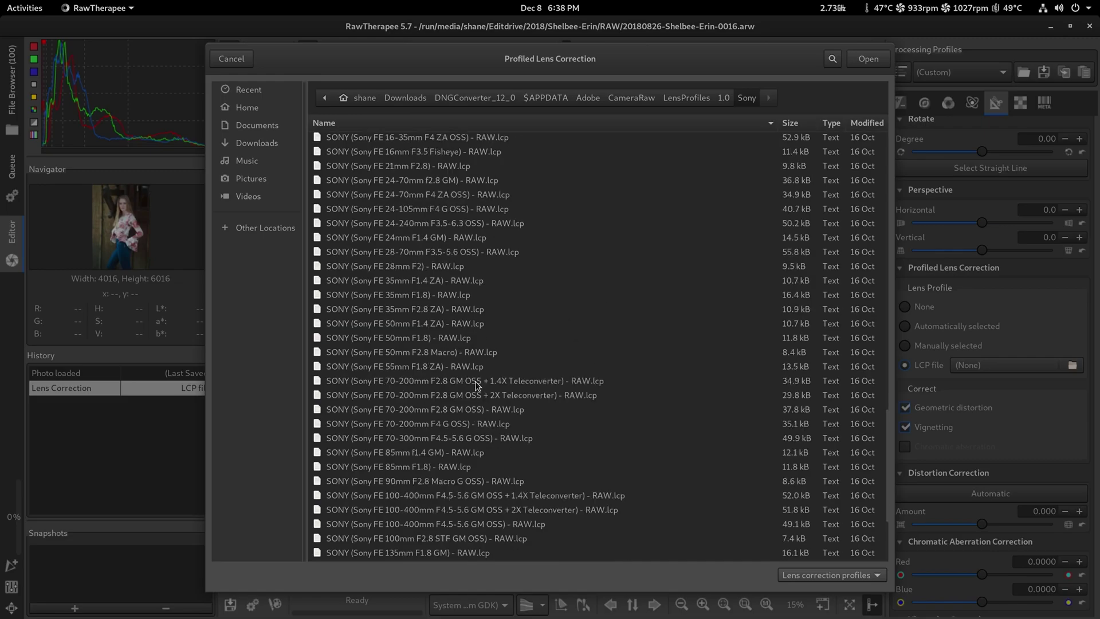
{"action": "scroll", "coordinate": [478, 385], "scroll_direction": "down", "scroll_amount": 1}
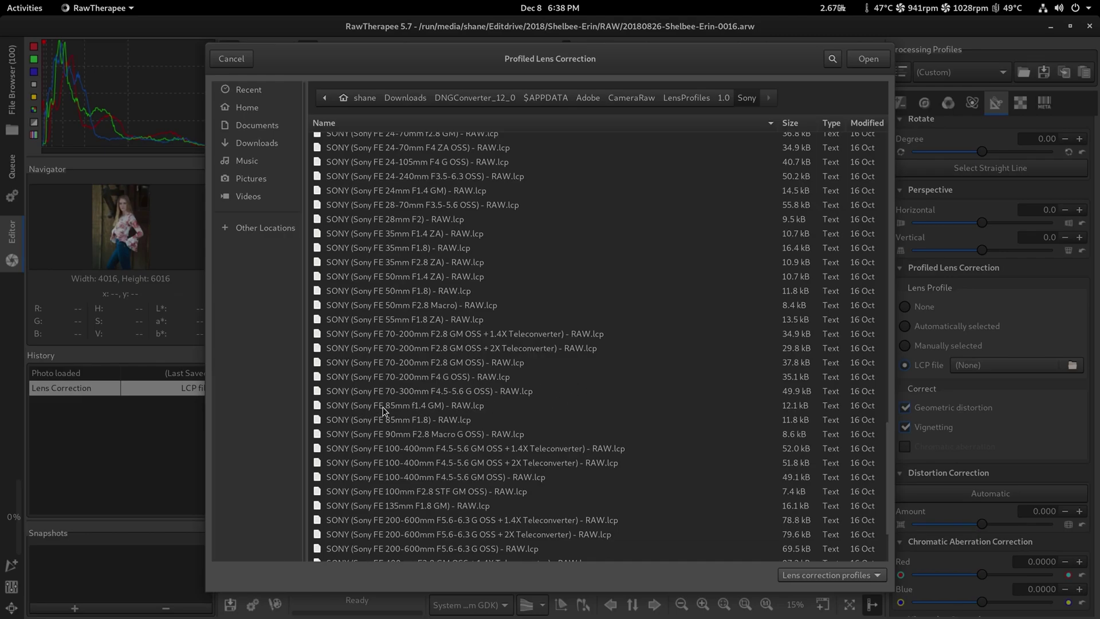
{"action": "left_click", "coordinate": [427, 407]}
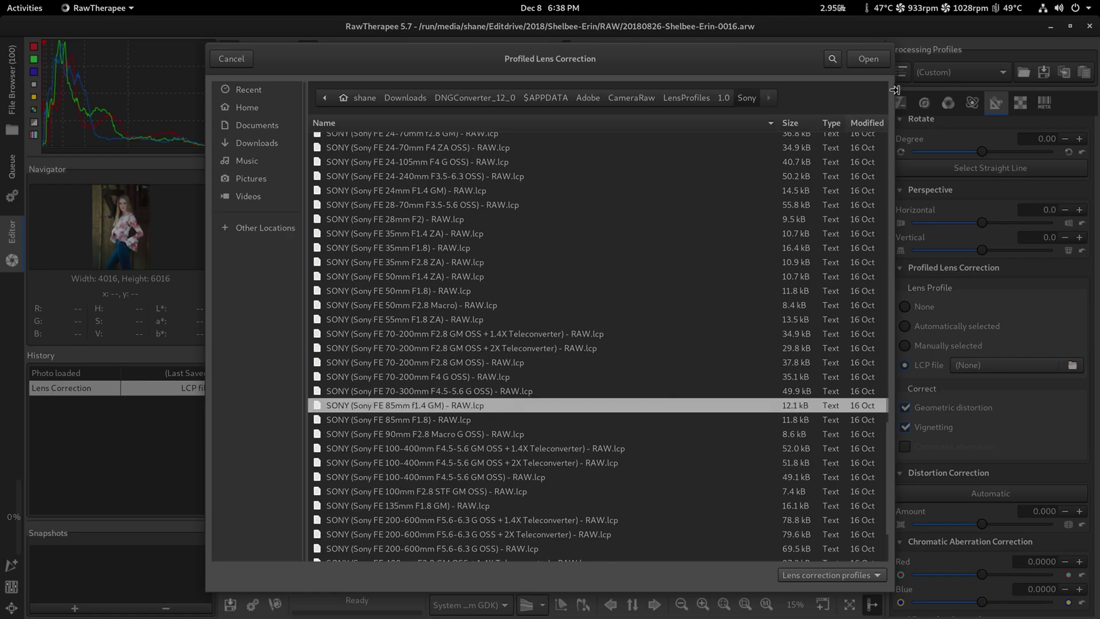
{"action": "left_click", "coordinate": [868, 64]}
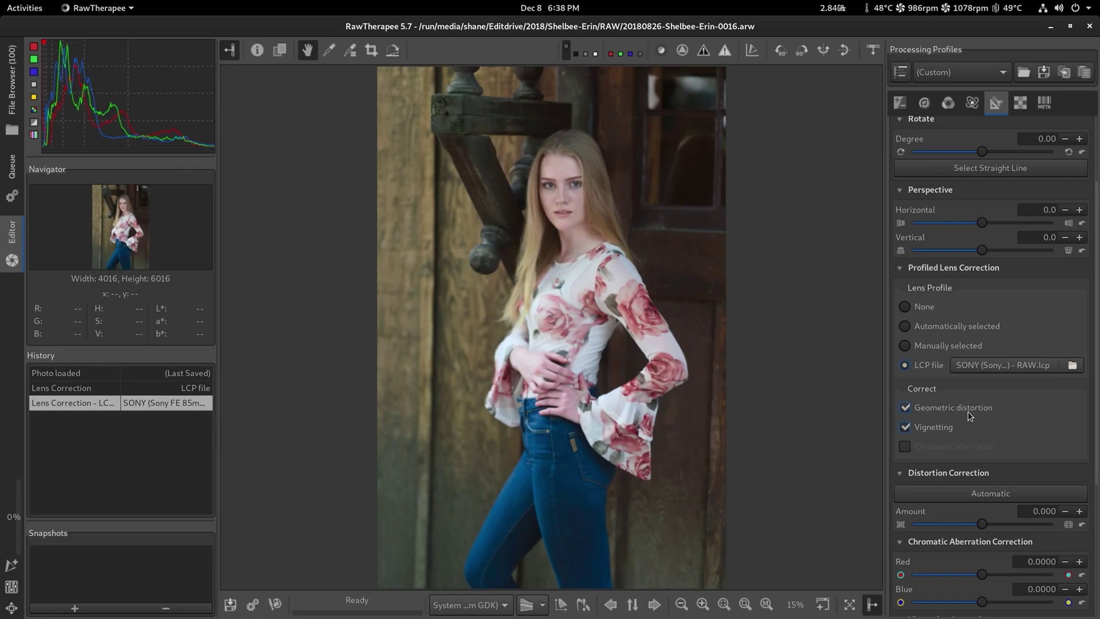
Toggle Geometric distortion and Vignetting correction off and back on to compare.
{"action": "left_click", "coordinate": [908, 409]}
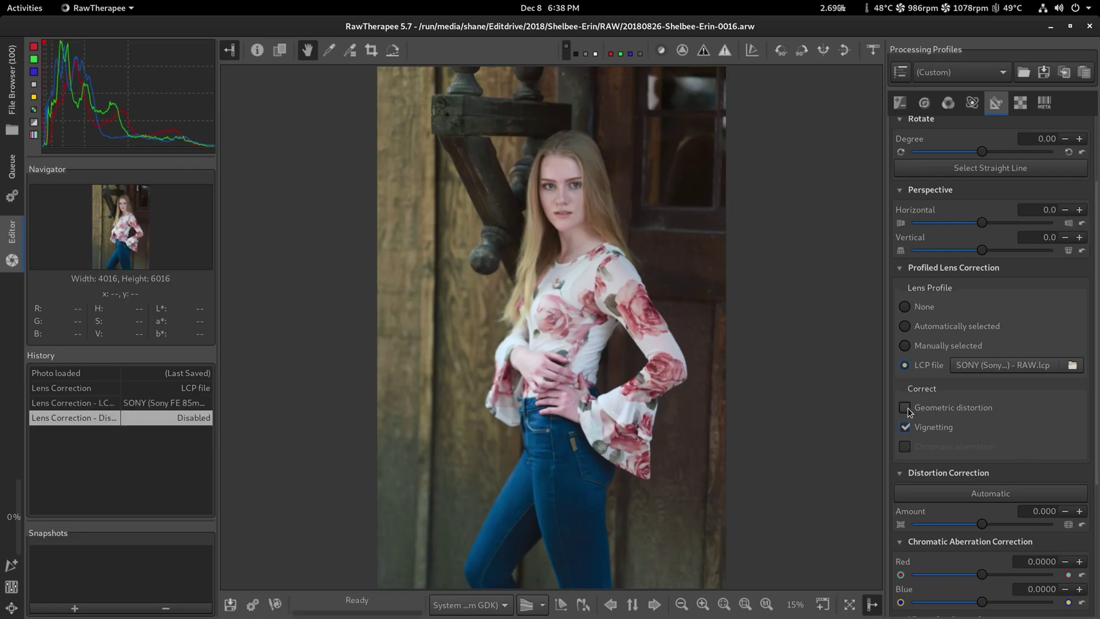
{"action": "left_click", "coordinate": [907, 408]}
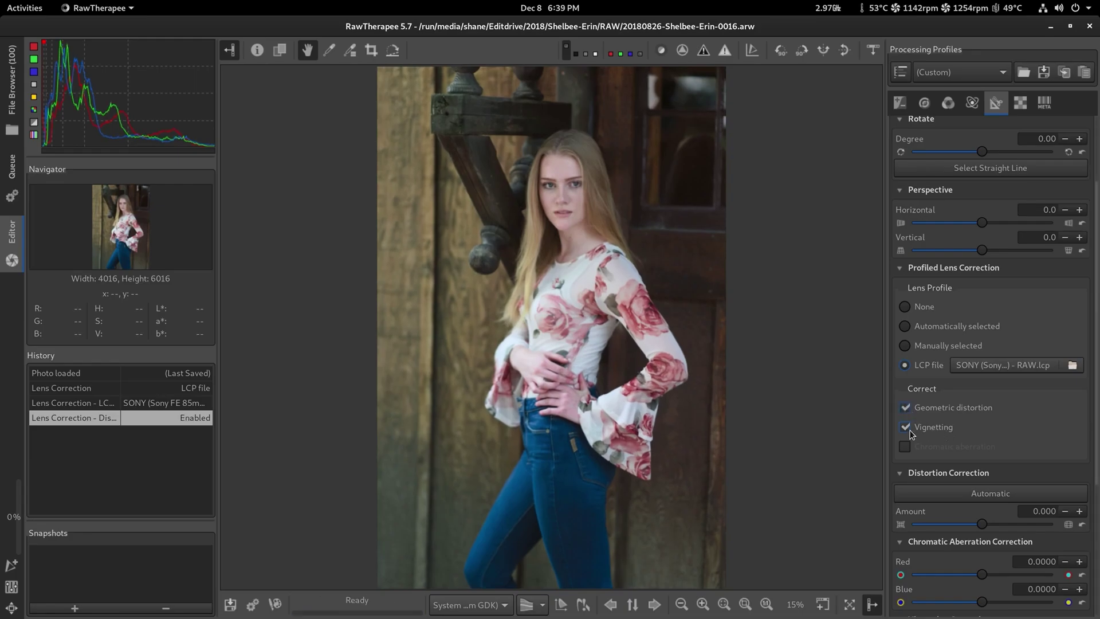
{"action": "left_click", "coordinate": [906, 428]}
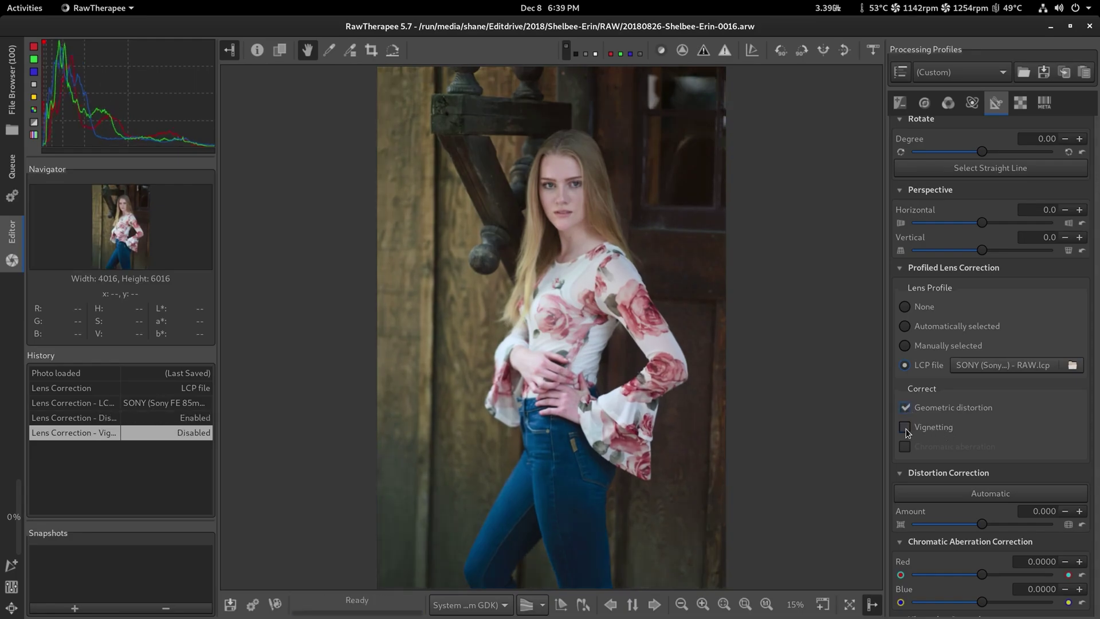
{"action": "left_click", "coordinate": [907, 428]}
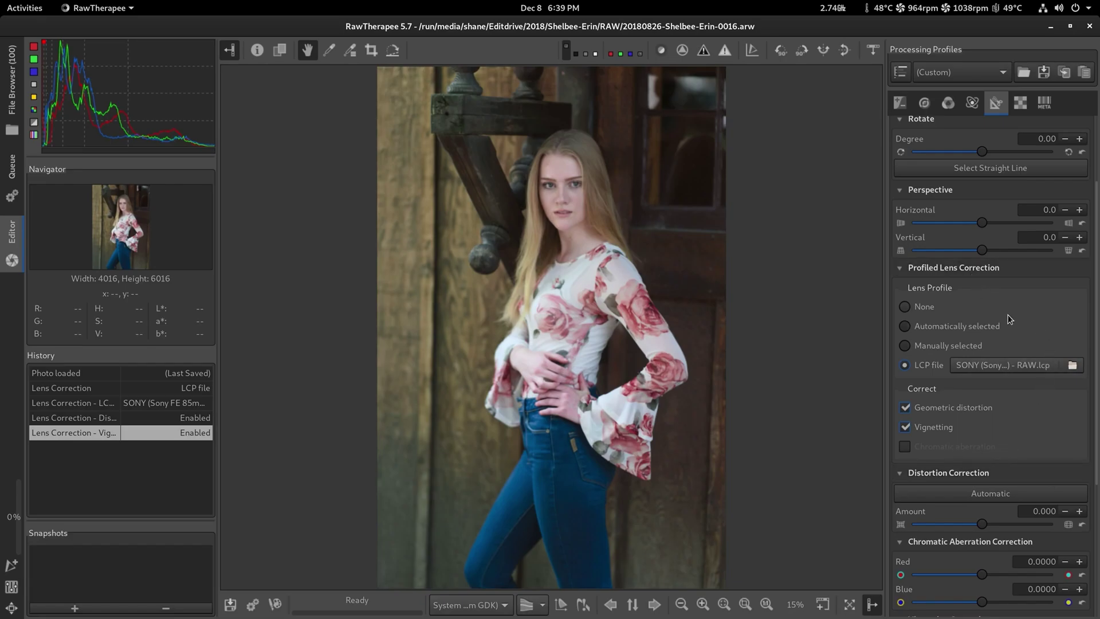
Compare Lens Profile None against LCP file, recheck vignetting, then collapse the panel.
{"action": "left_click", "coordinate": [905, 307]}
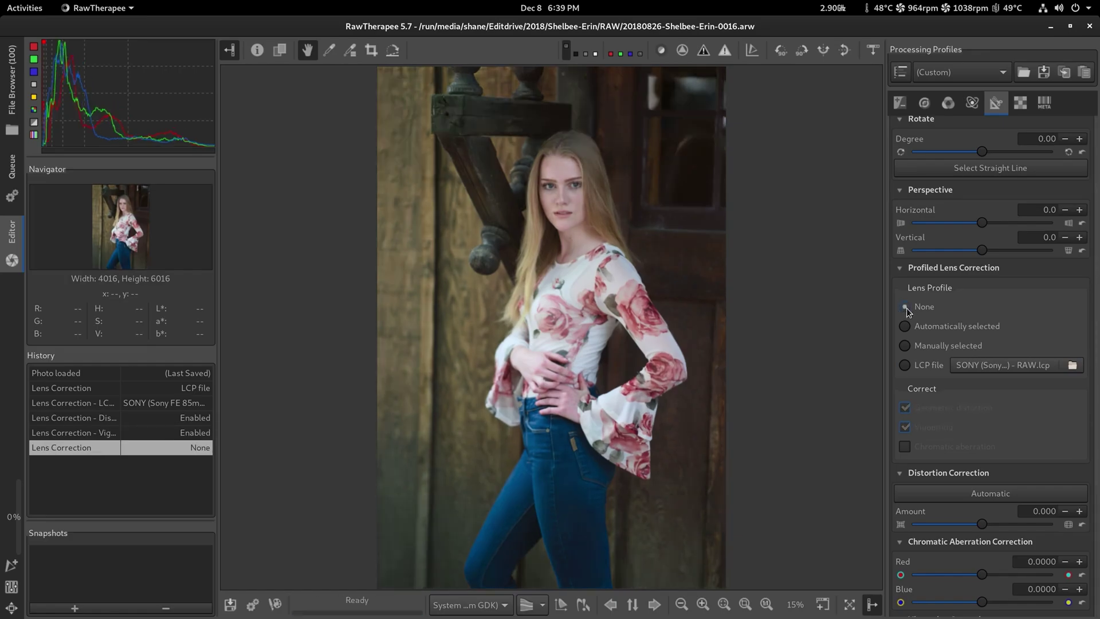
{"action": "left_click", "coordinate": [904, 364]}
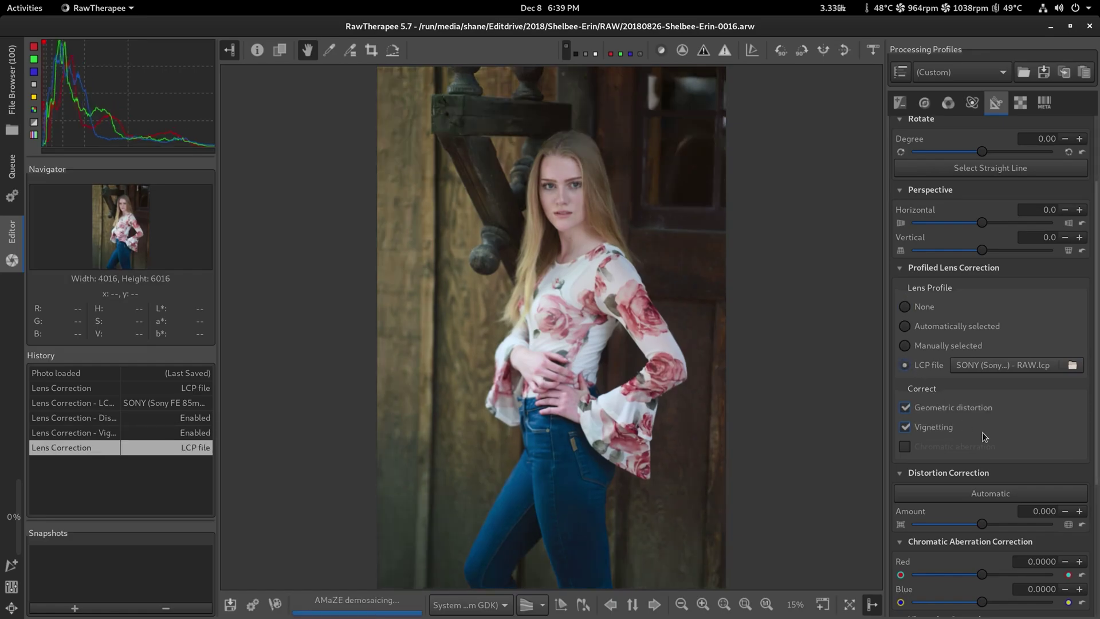
{"action": "left_click", "coordinate": [906, 428]}
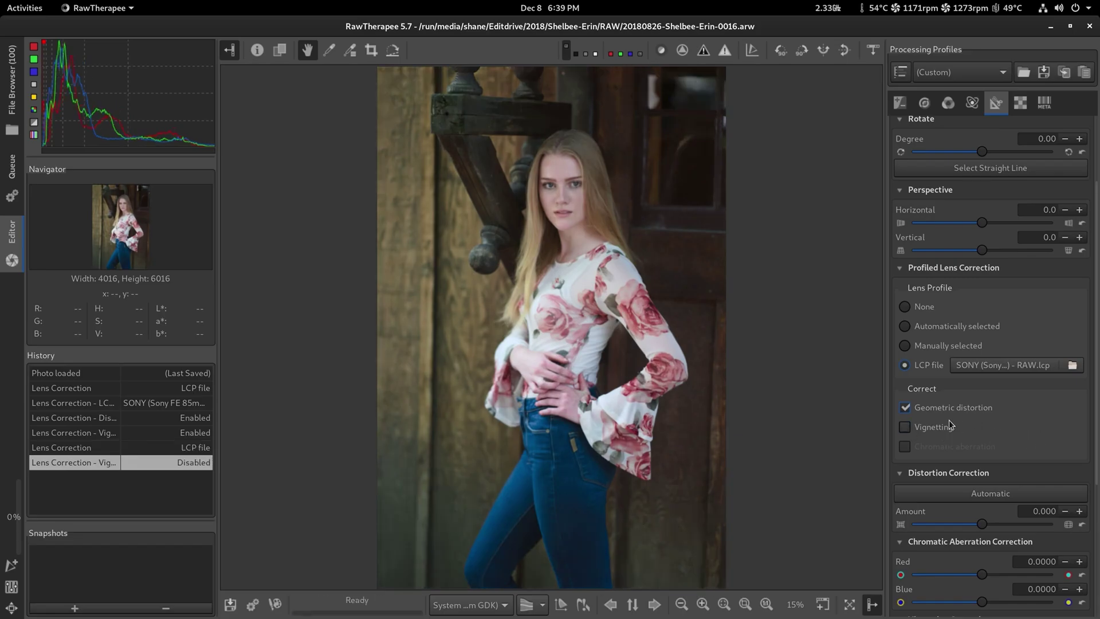
{"action": "left_click", "coordinate": [905, 428]}
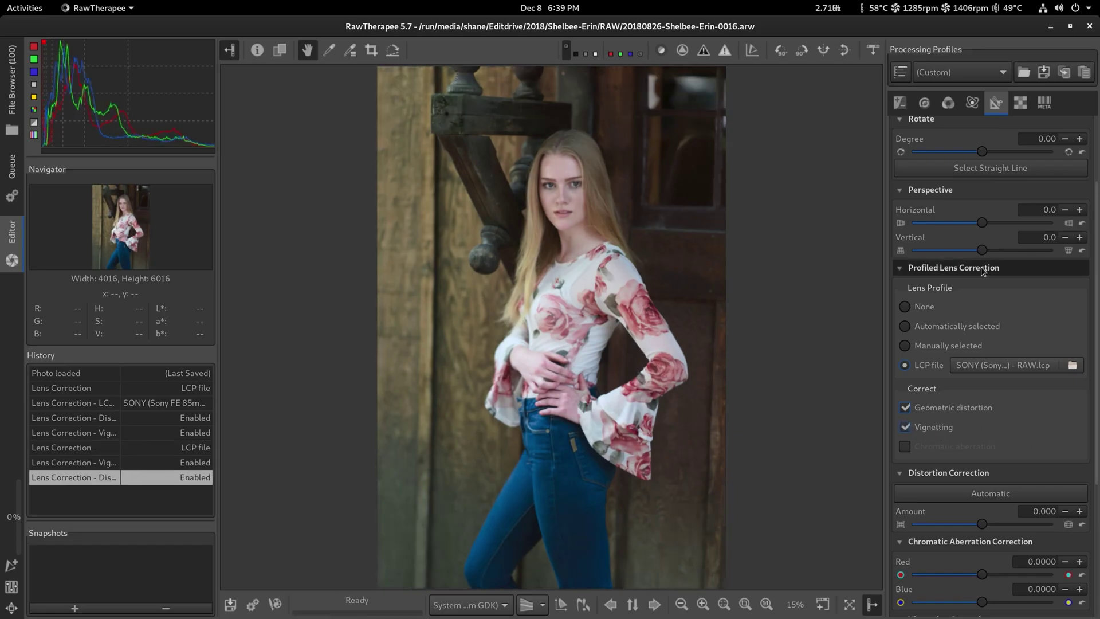
{"action": "left_click", "coordinate": [954, 268]}
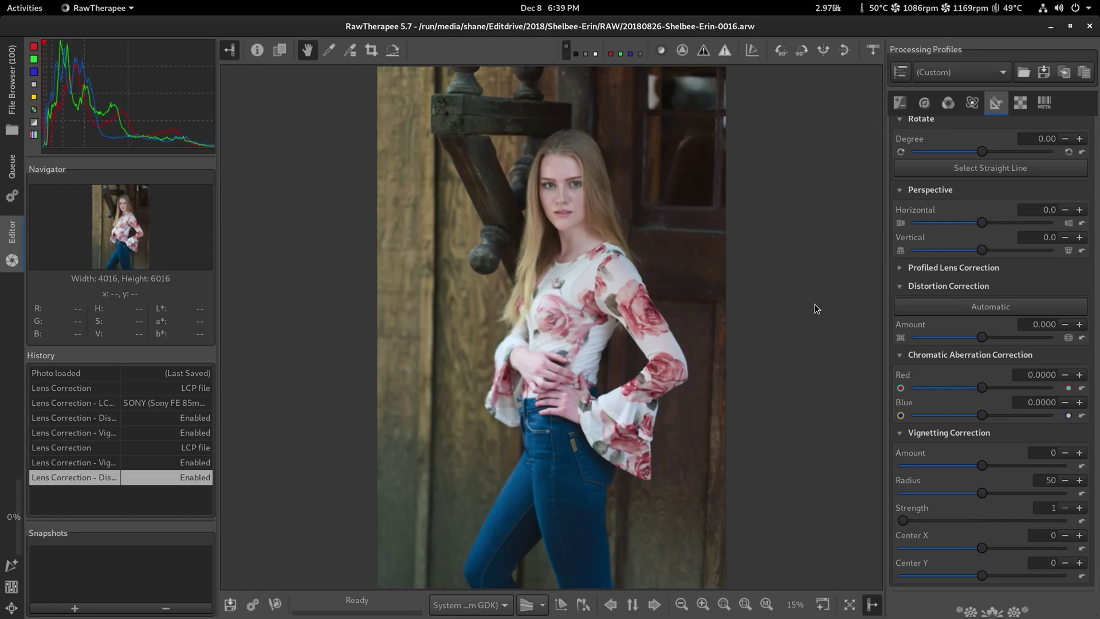